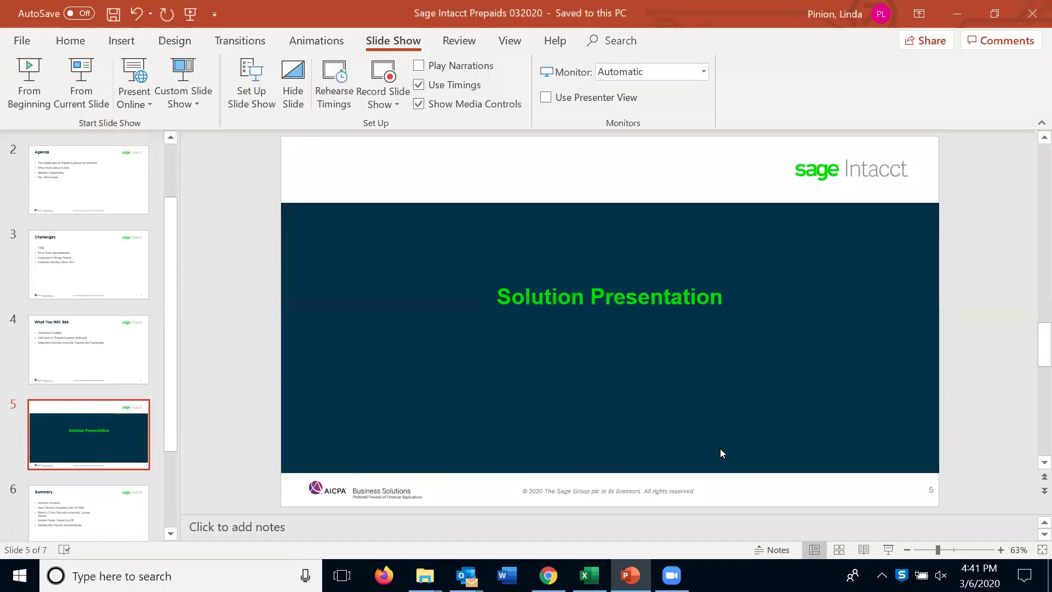
# - Switch from the slides to the USA1 - Sage Intacct tab in Chrome
pyautogui.moveTo(548, 574)
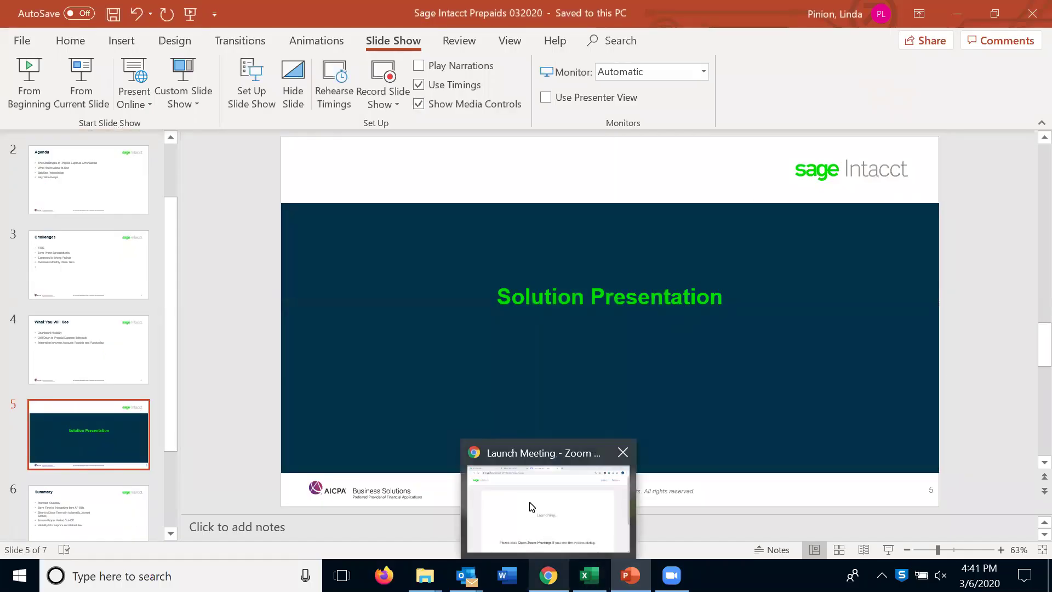
pyautogui.click(531, 507)
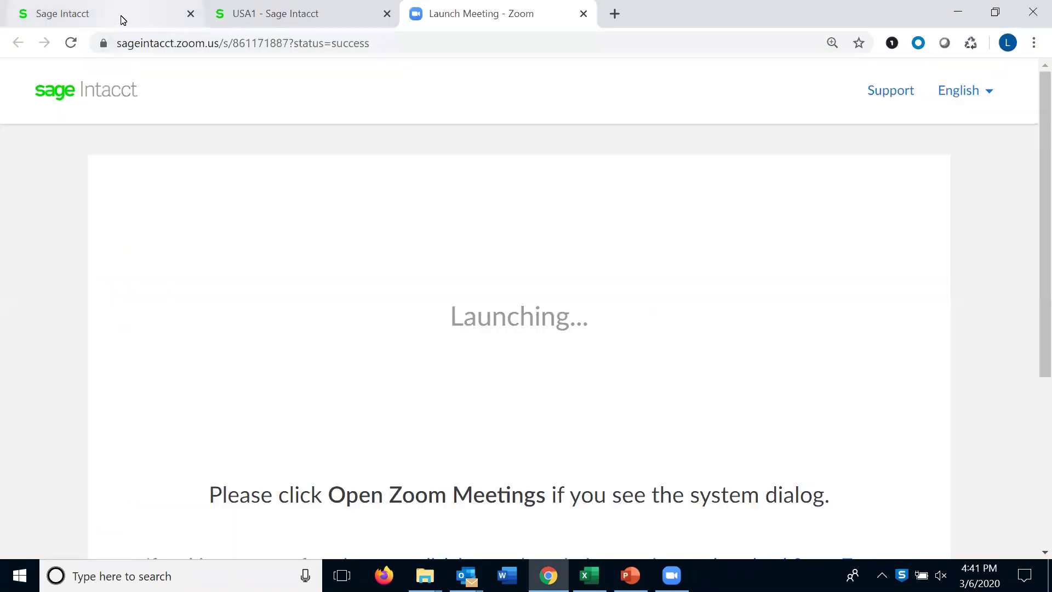
pyautogui.click(241, 16)
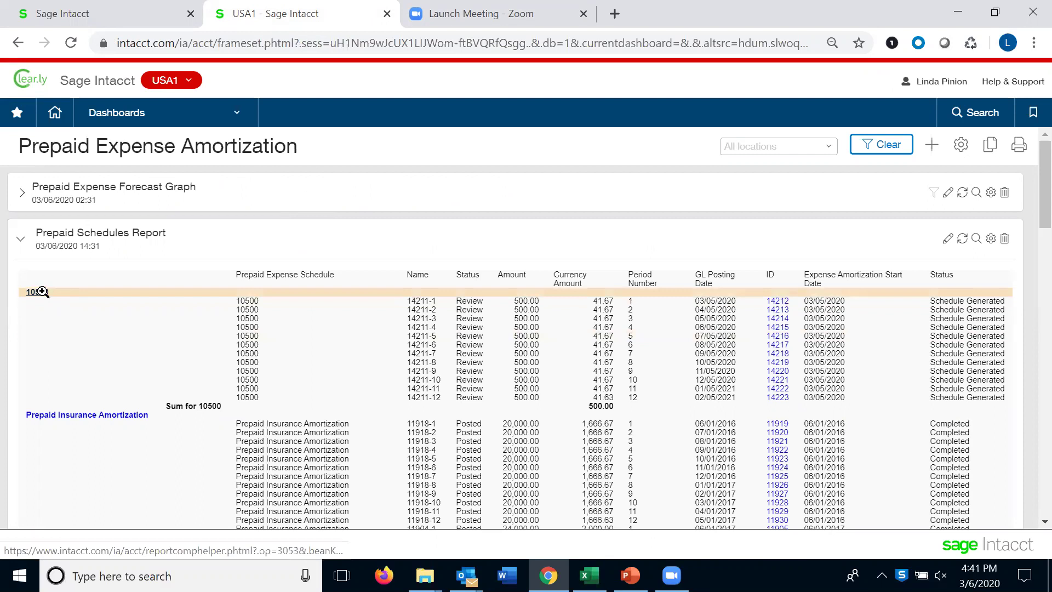
# - Review the Prepaid Schedules Report entries, schedule 10500 for 500.00, and open the module navigation
pyautogui.scroll(-3, 76, 346)
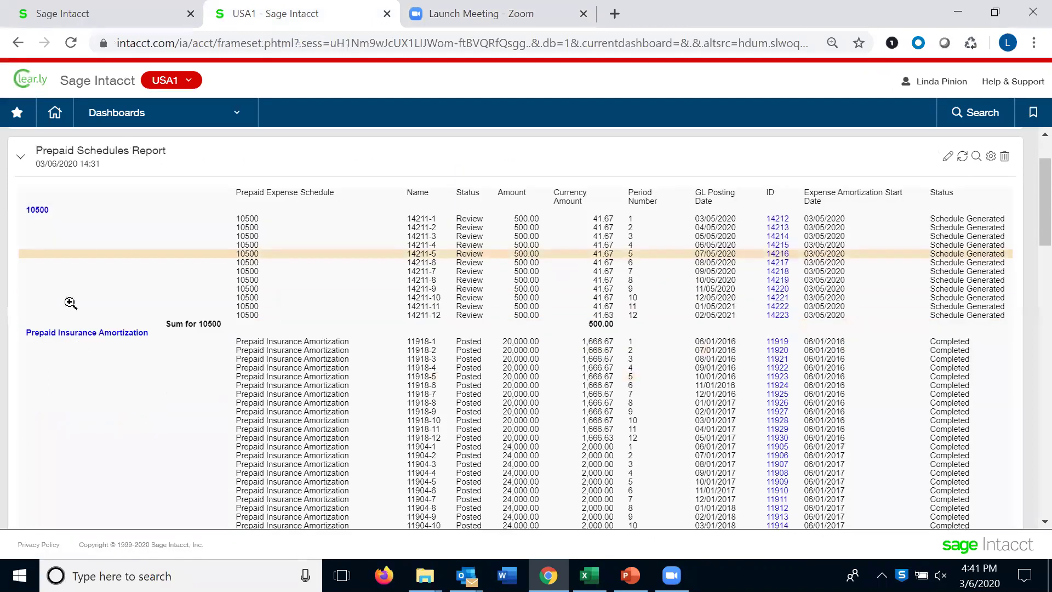
pyautogui.click(70, 303)
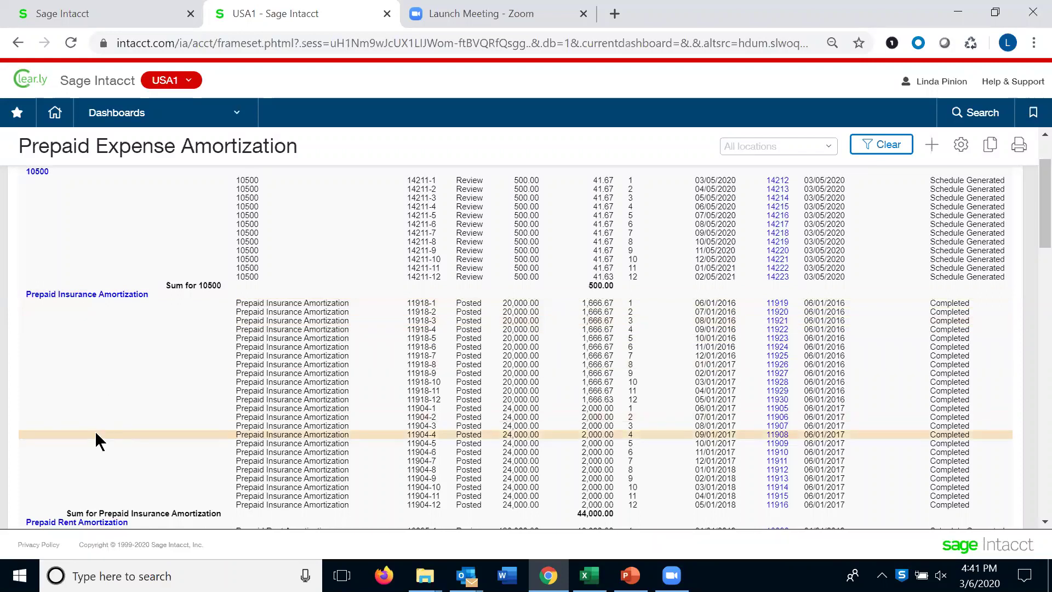
pyautogui.scroll(4, 95, 430)
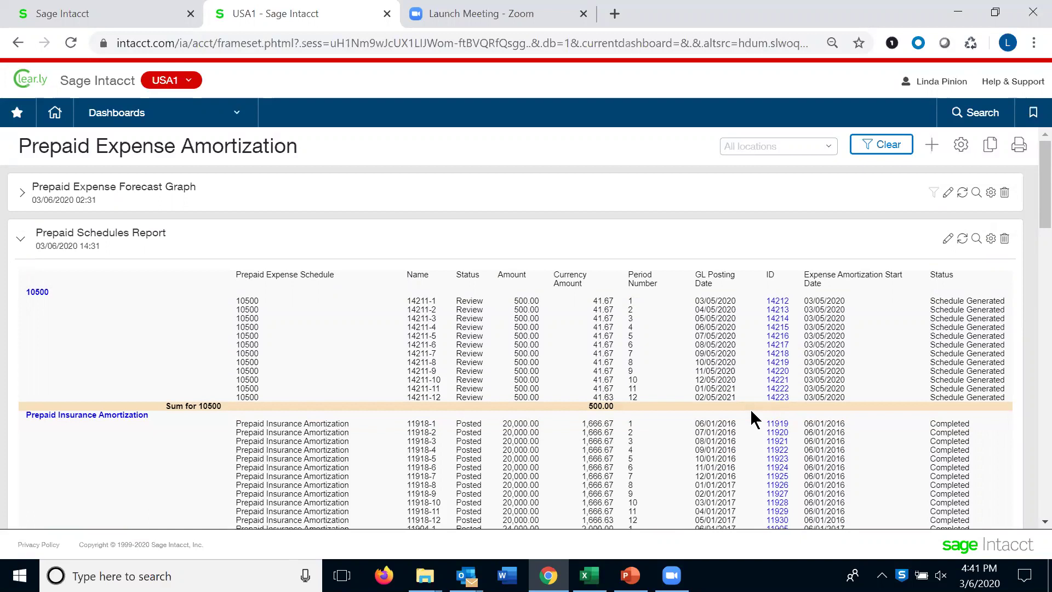
pyautogui.click(235, 118)
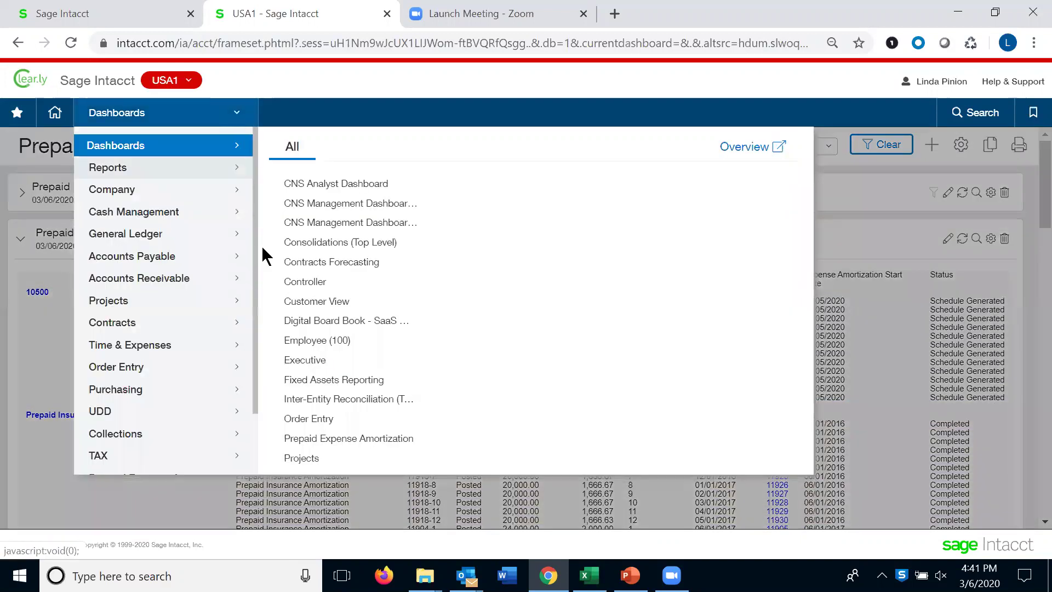
# - Reload the dashboard and open Prepaid Expense Amortization > Prepaid Expense Classes to list all three classes
pyautogui.click(297, 438)
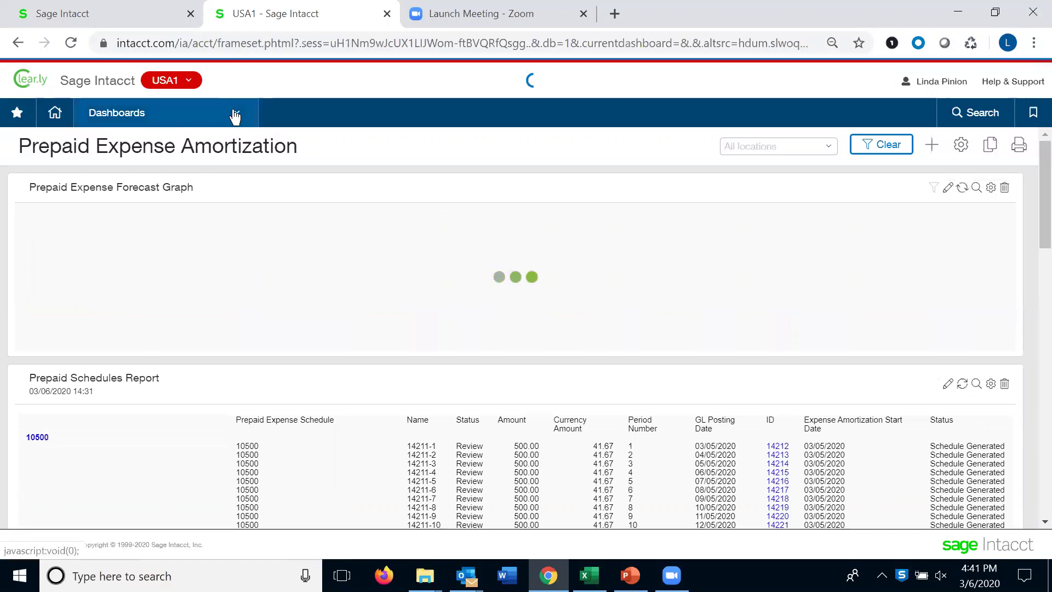
pyautogui.click(235, 116)
pyautogui.scroll(-2, 167, 390)
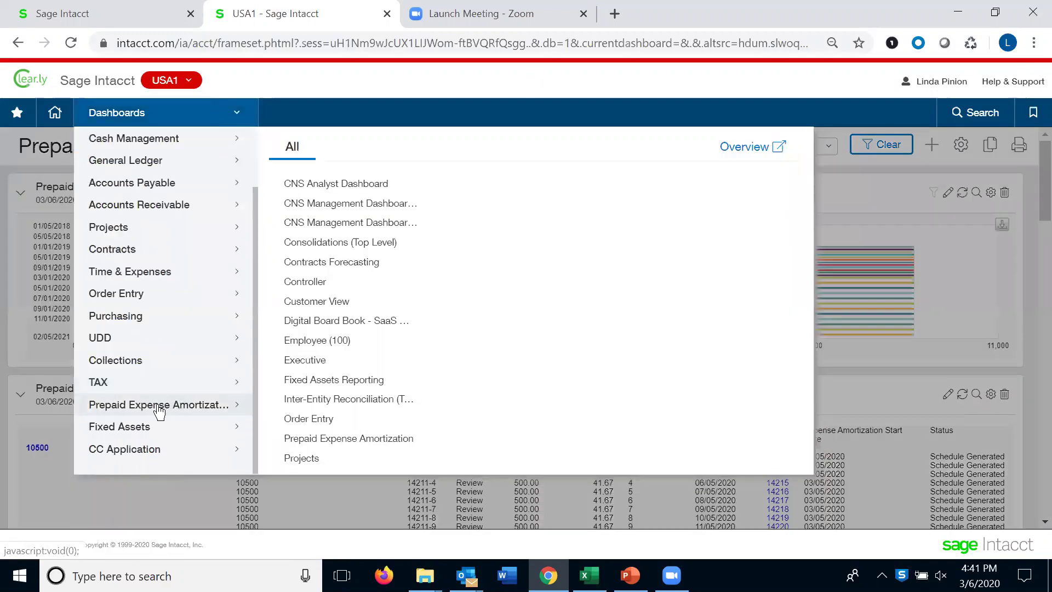
pyautogui.click(156, 405)
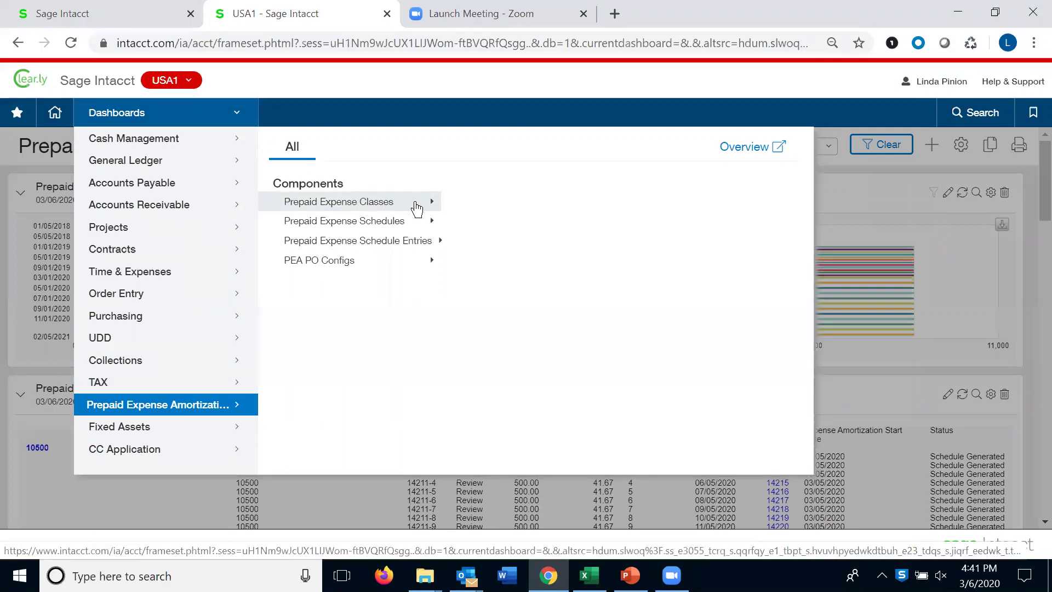
pyautogui.moveTo(434, 206)
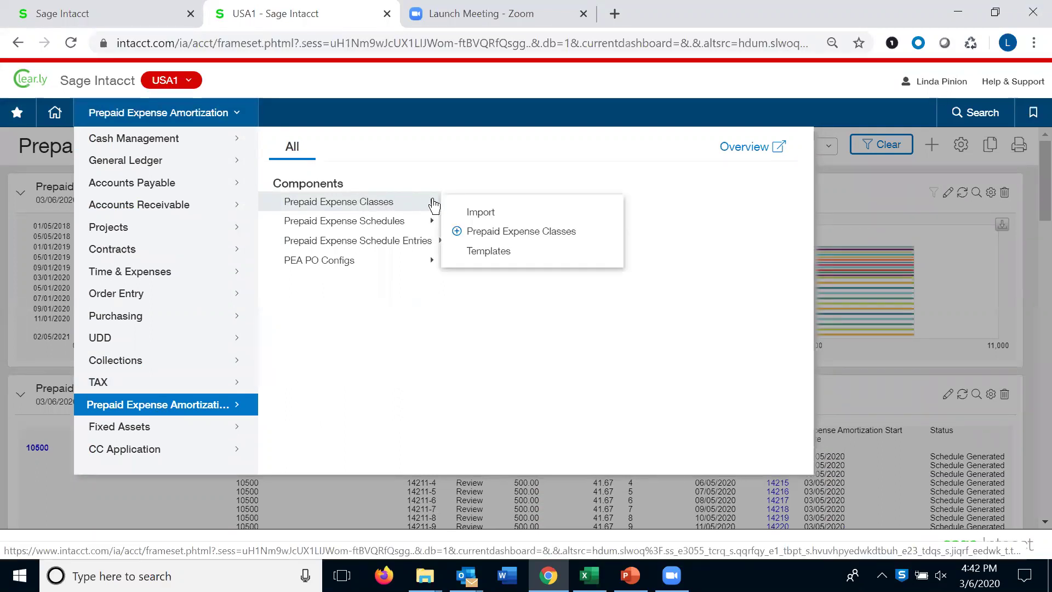
pyautogui.moveTo(434, 225)
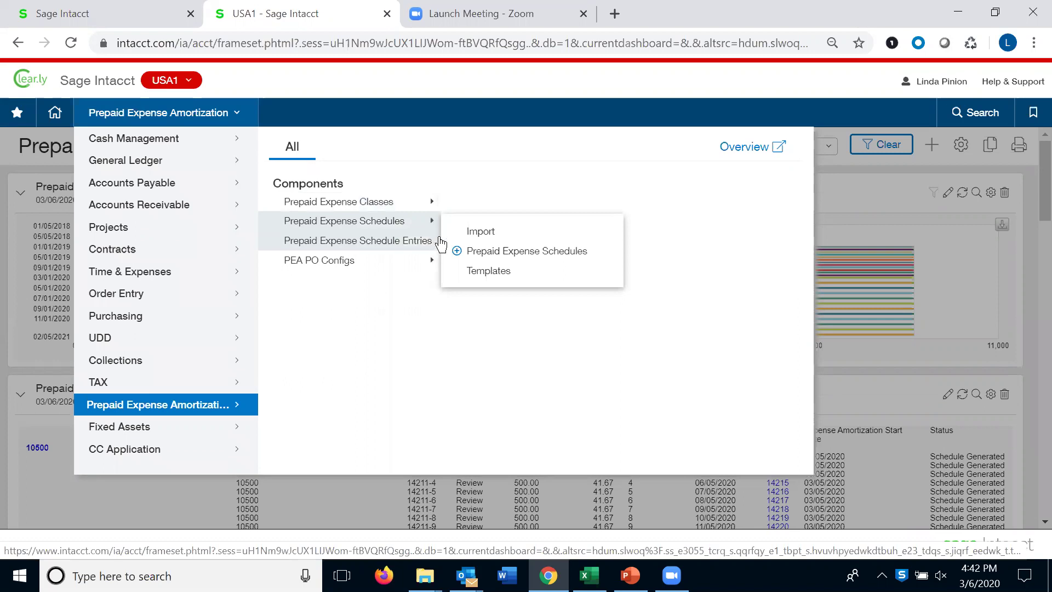
pyautogui.moveTo(440, 244)
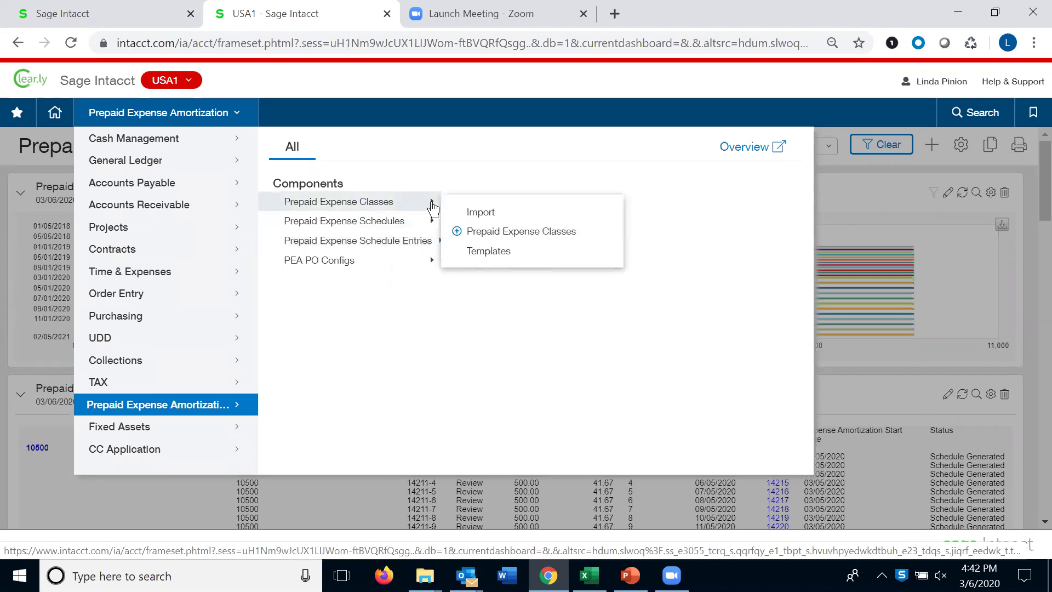
pyautogui.click(478, 230)
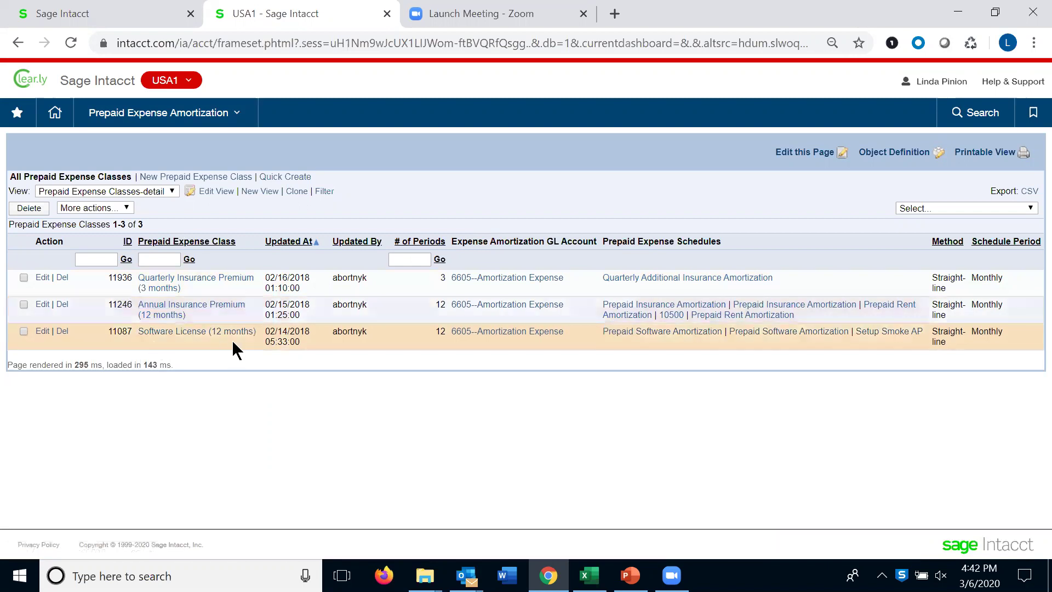
# - Go back from the classes list to the Prepaid Expense Amortization dashboard
pyautogui.click(18, 43)
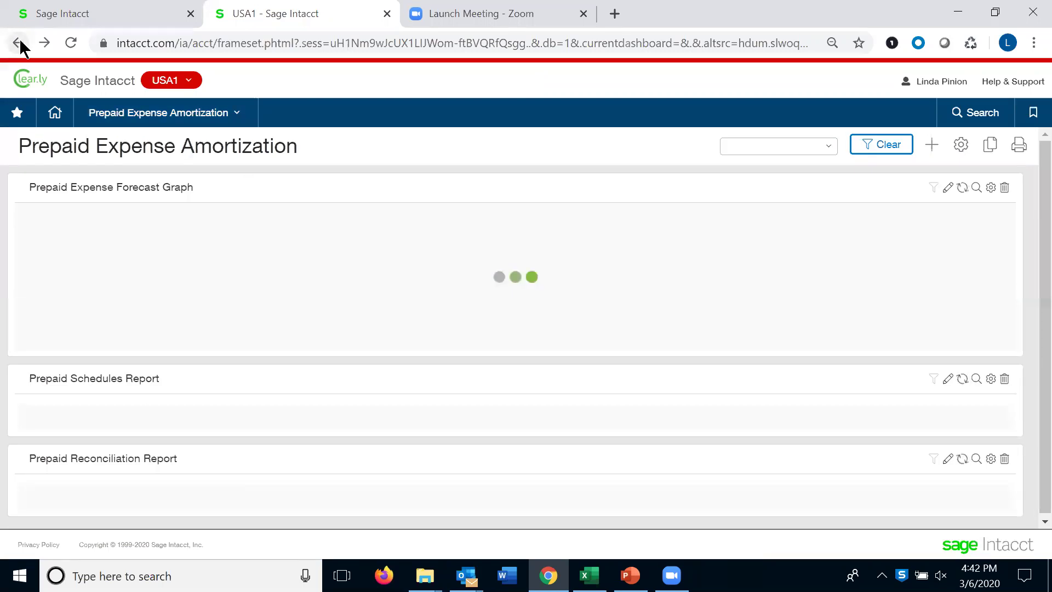
# - Open Prepaid Expense Schedules from the module menu, listing schedule 10500 for 500.00
pyautogui.click(233, 113)
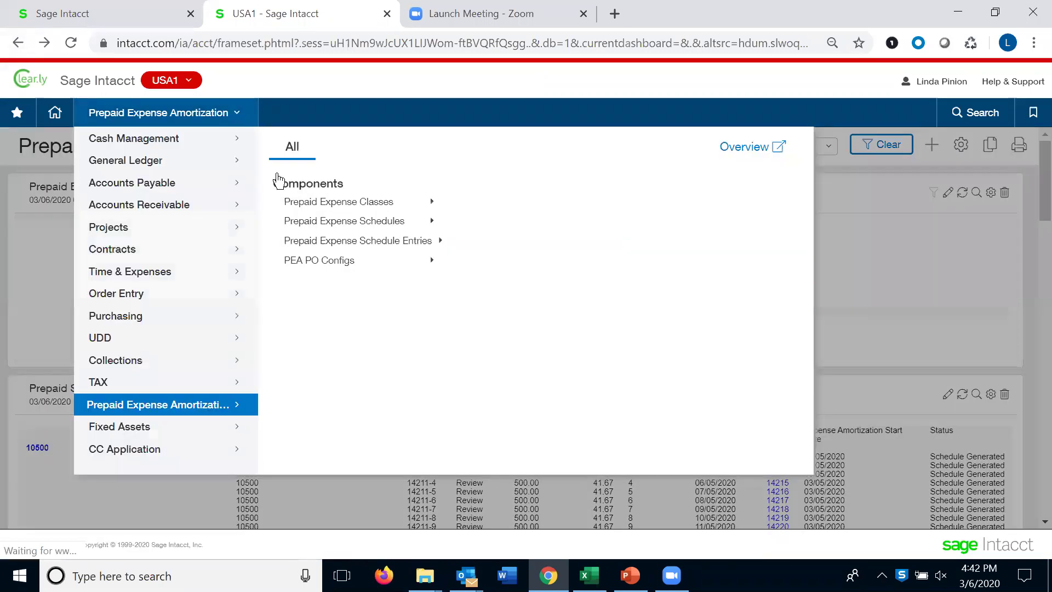
pyautogui.moveTo(429, 221)
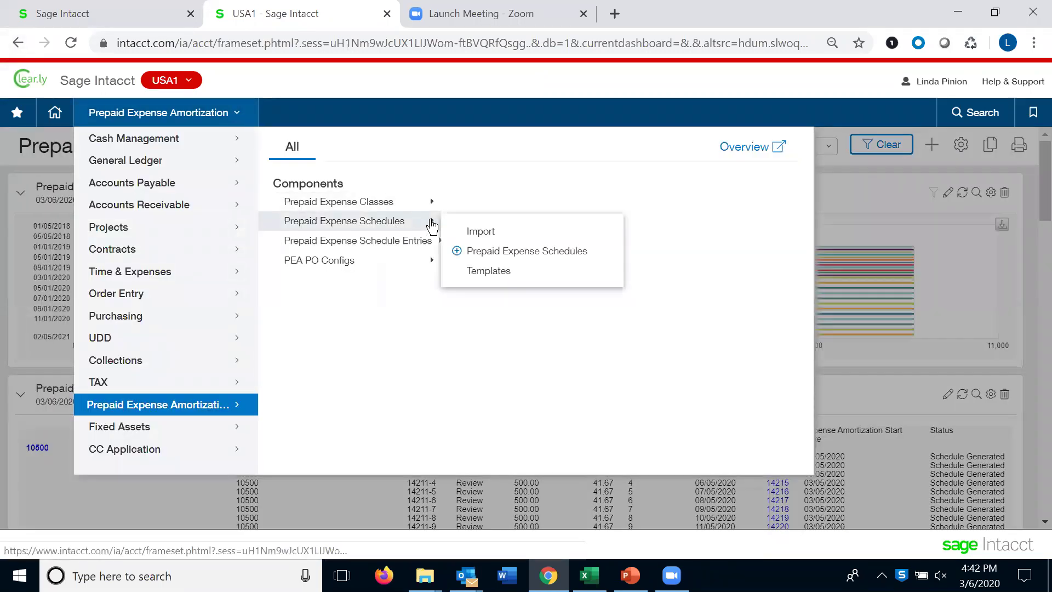
pyautogui.click(493, 250)
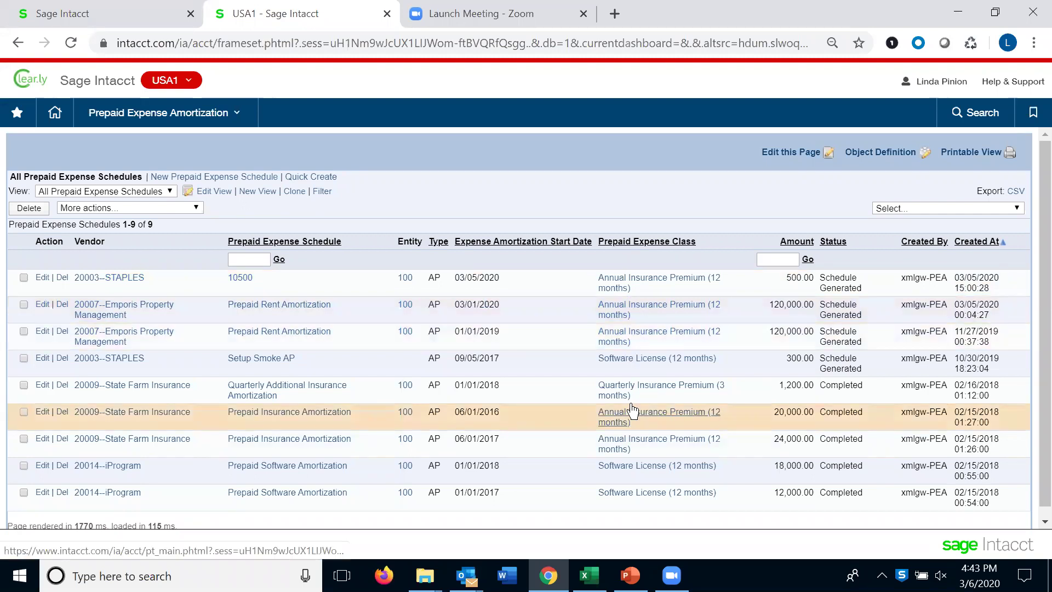
pyautogui.click(23, 42)
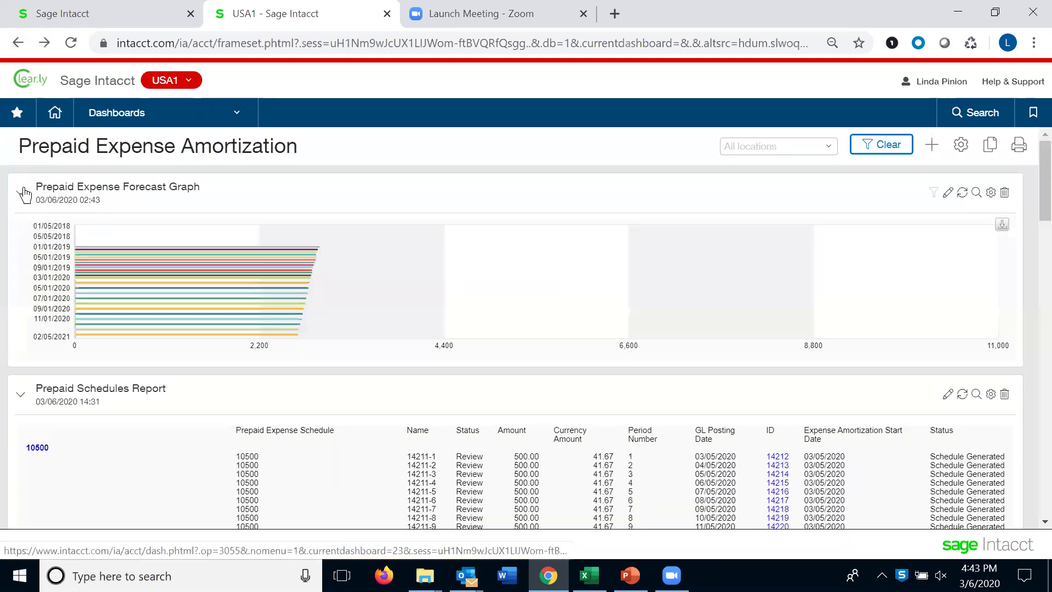
pyautogui.click(22, 192)
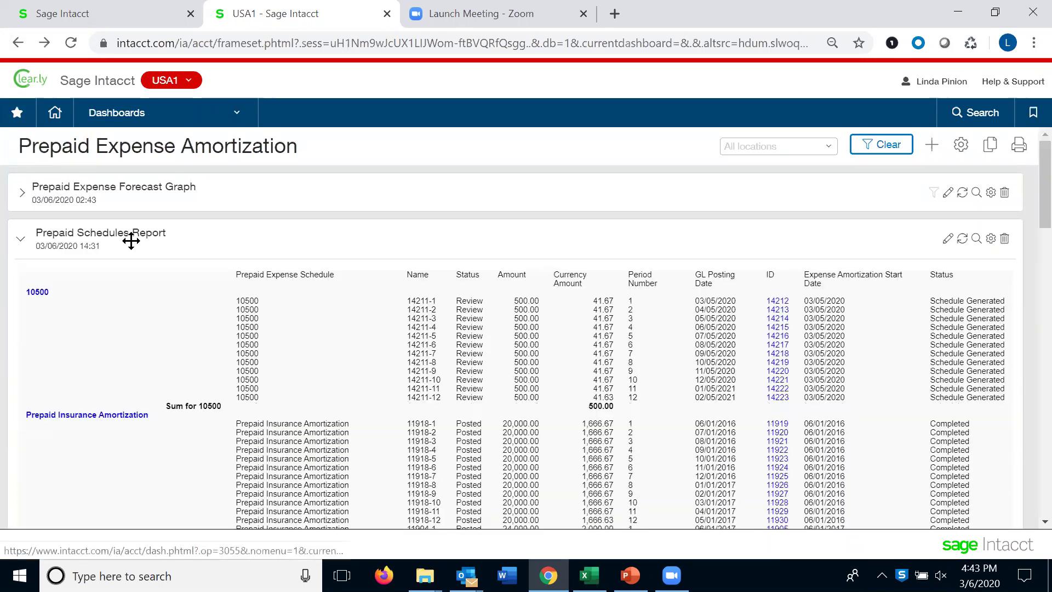
pyautogui.scroll(-4, 807, 441)
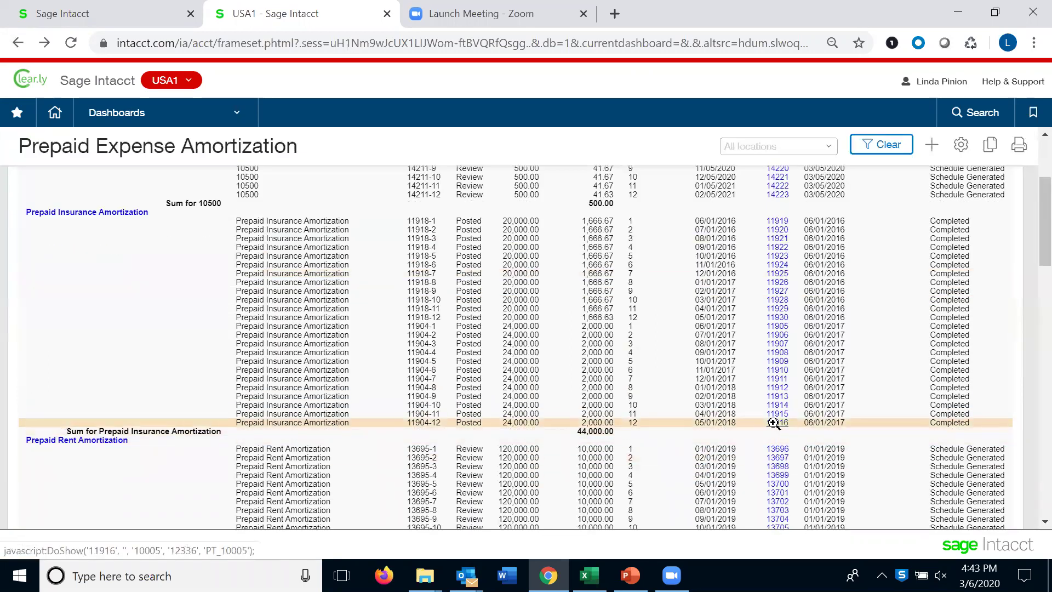
pyautogui.click(774, 422)
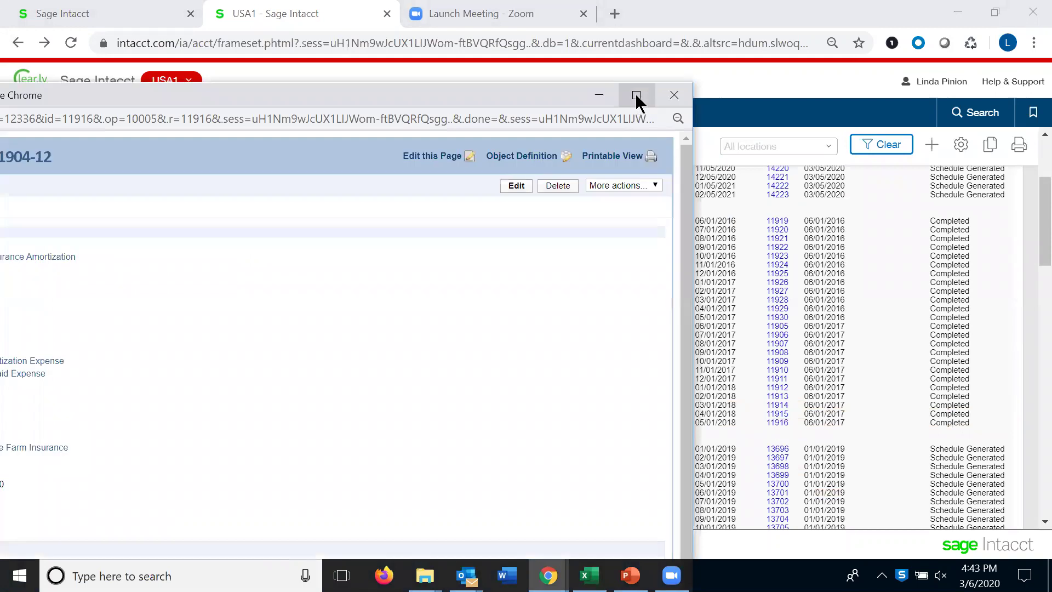
pyautogui.click(636, 96)
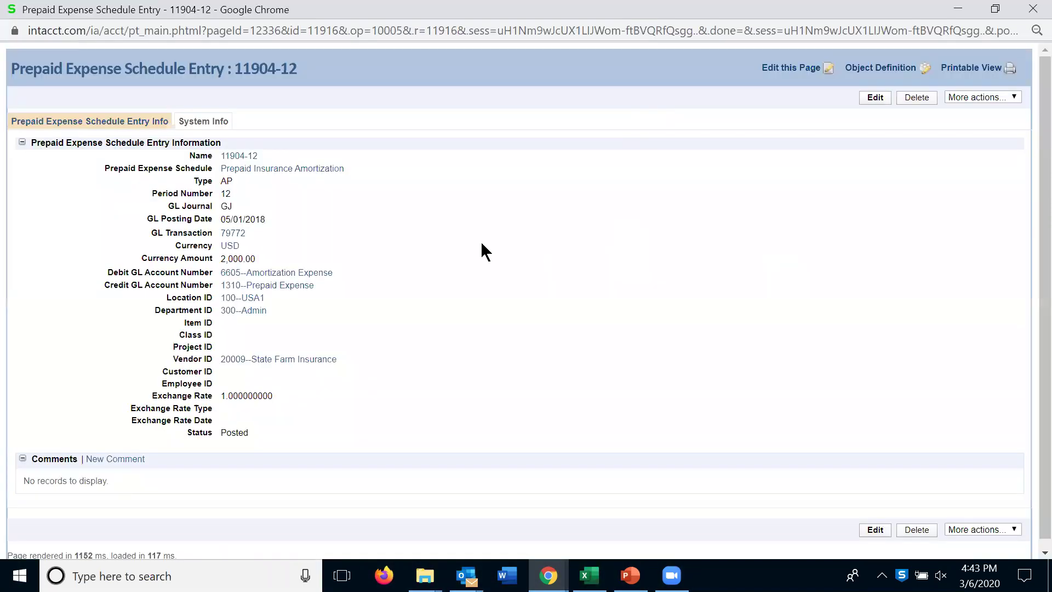
# - Open the Prepaid Insurance Amortization schedule and scroll to its 12 monthly straight-line entries
pyautogui.click(255, 172)
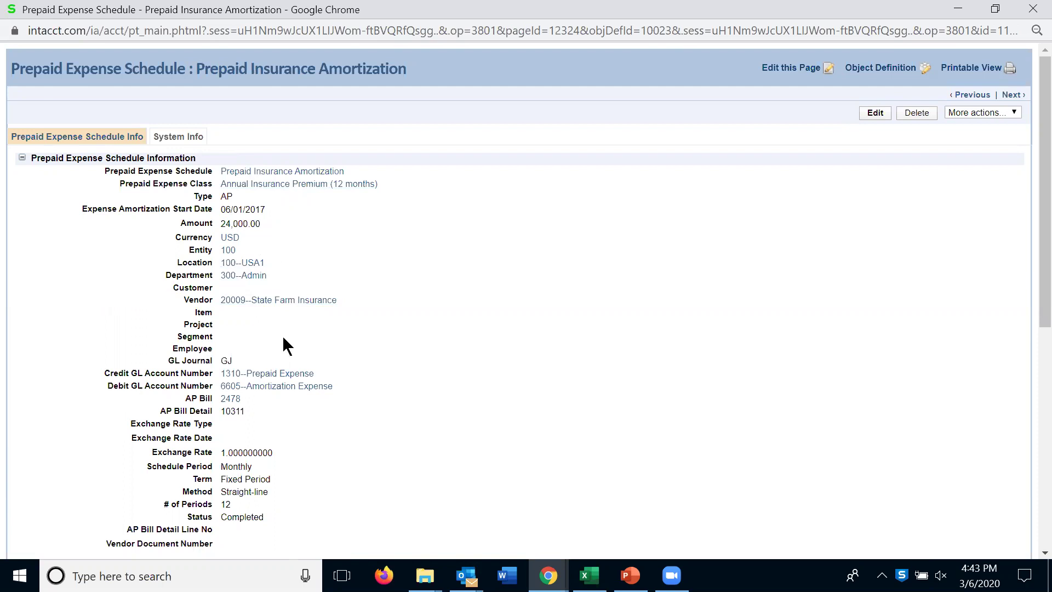
pyautogui.scroll(-2, 281, 331)
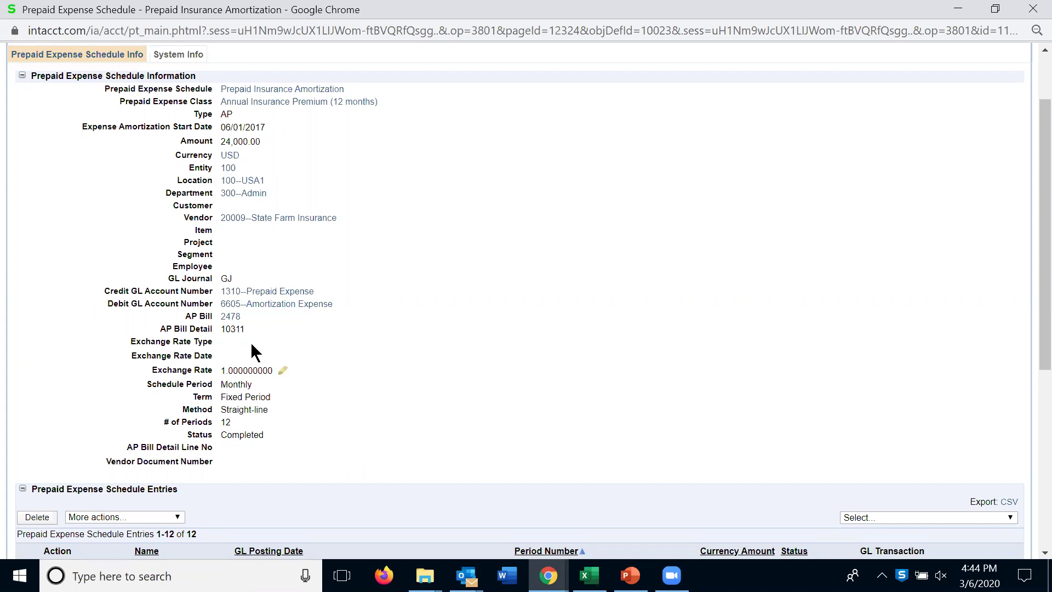
pyautogui.click(231, 316)
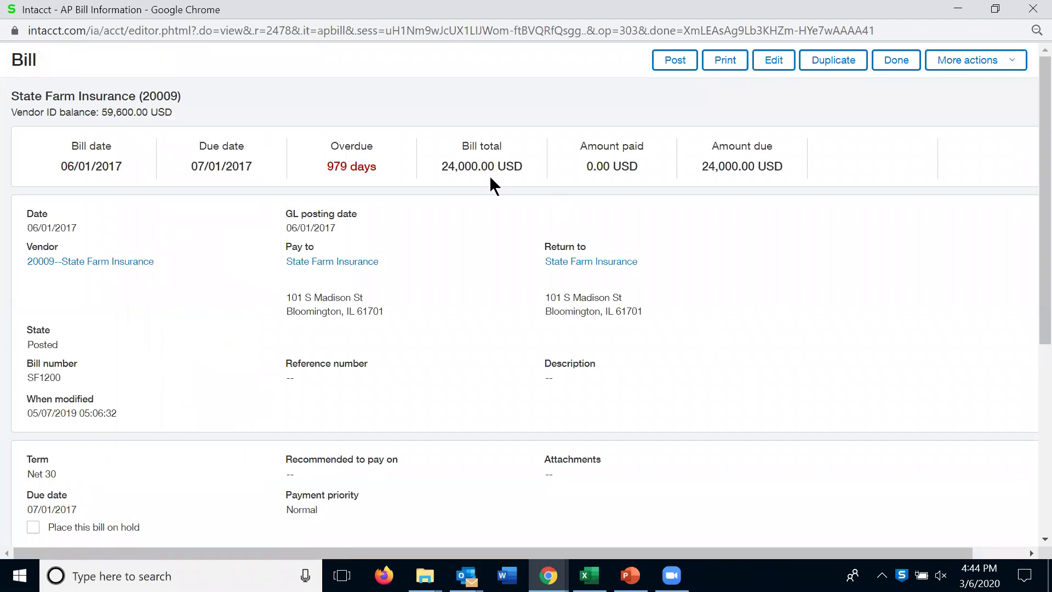
pyautogui.scroll(-5, 683, 409)
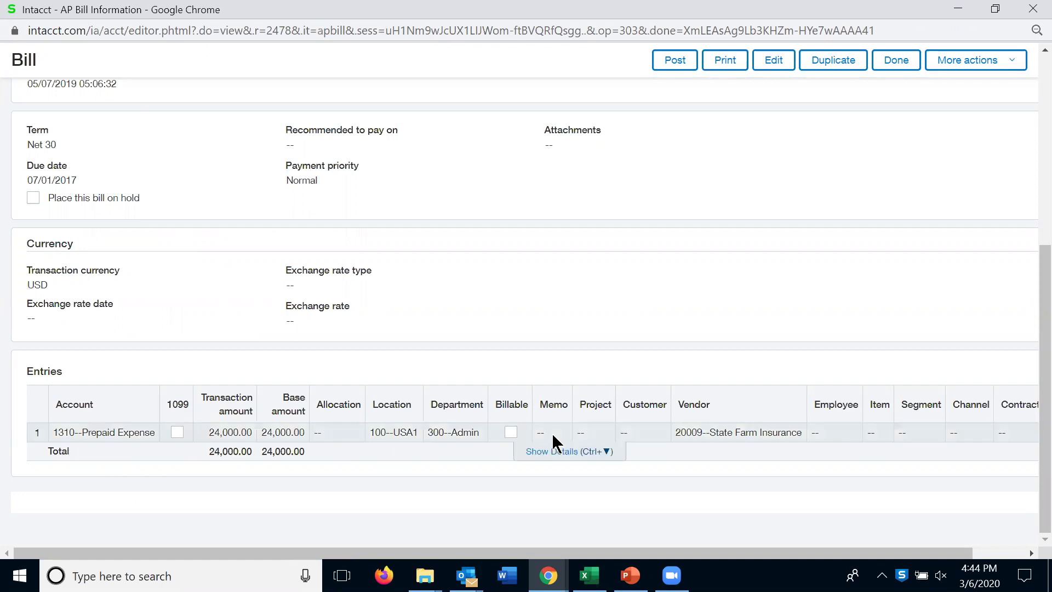
pyautogui.click(554, 449)
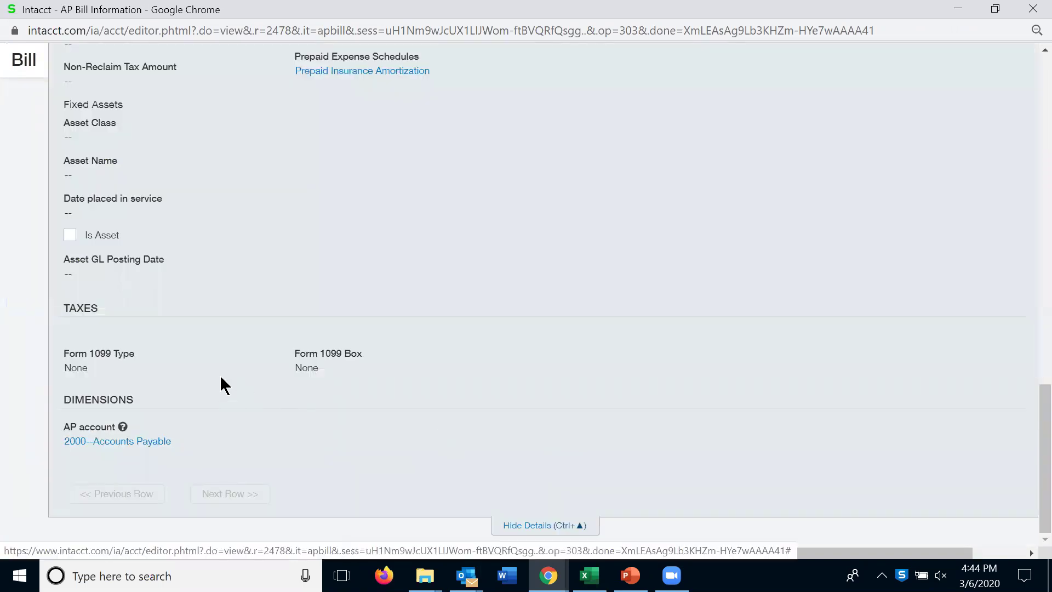
pyautogui.scroll(2, 220, 375)
pyautogui.scroll(3, 219, 375)
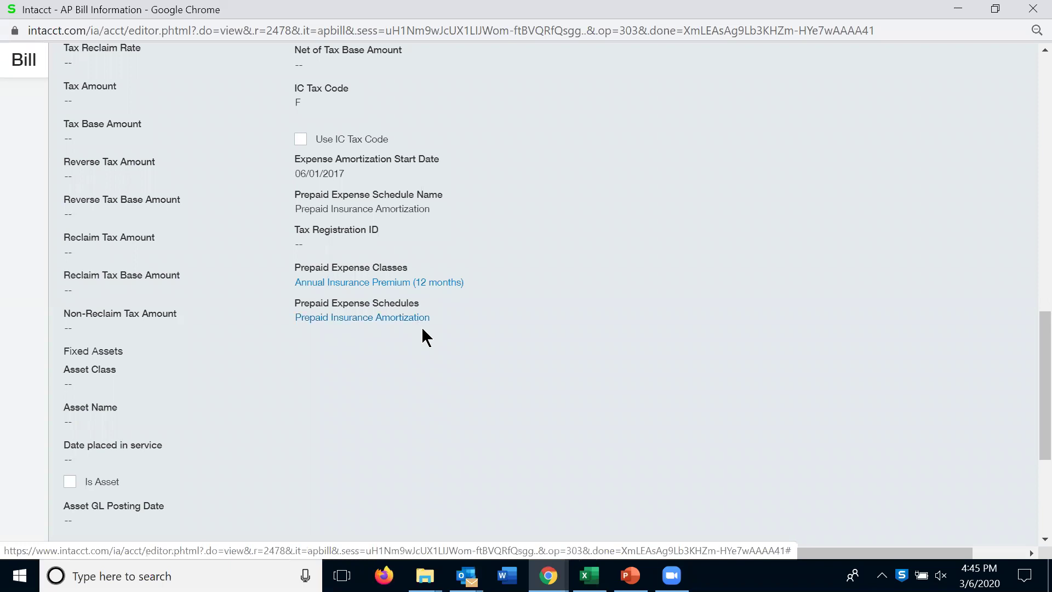
pyautogui.scroll(6, 570, 354)
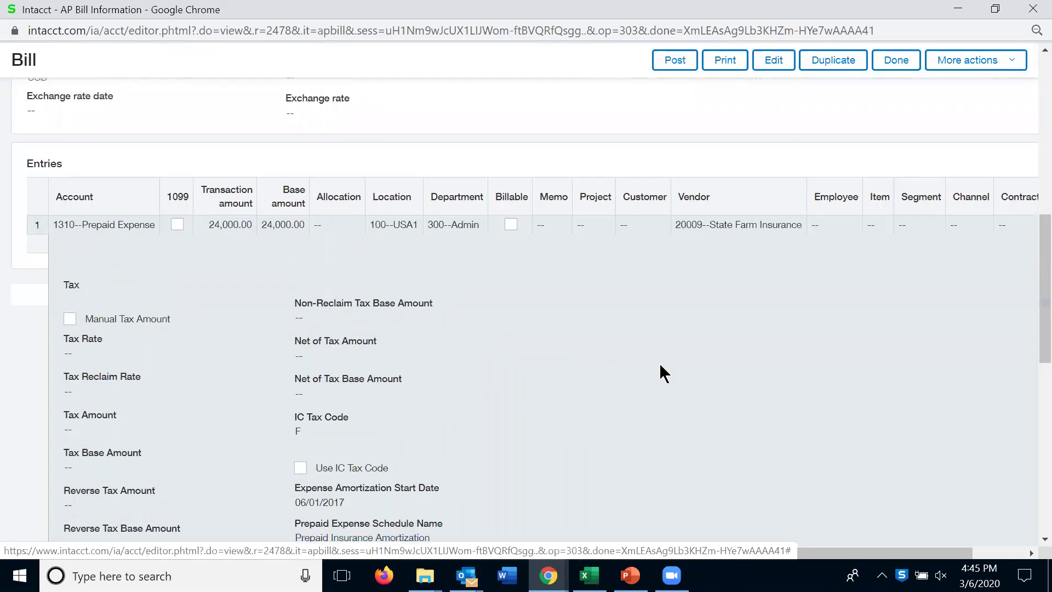
pyautogui.click(888, 70)
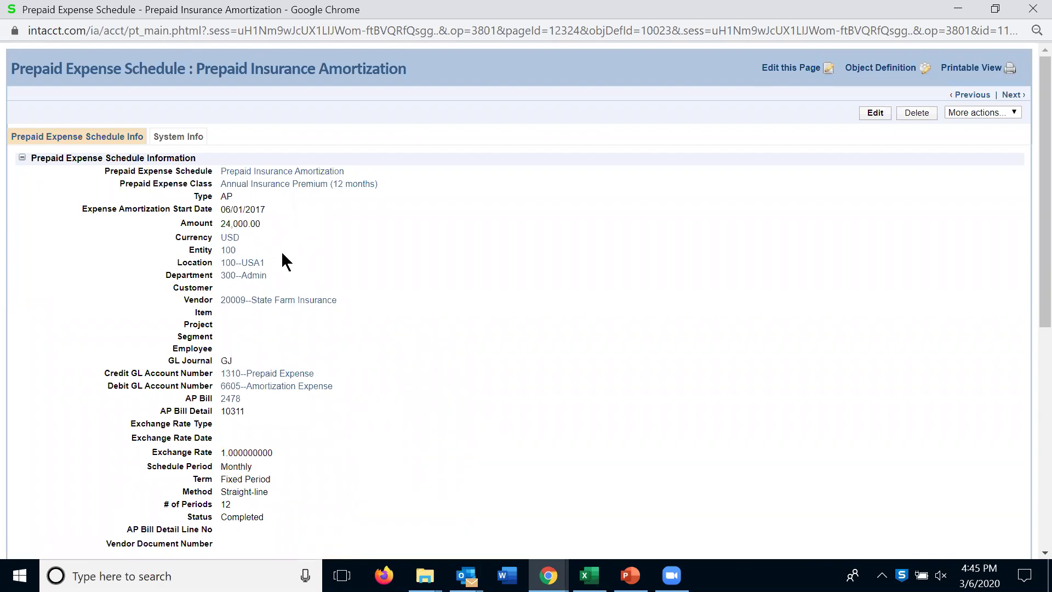
# - Open the Prepaid Insurance Amortization schedule record, then close its window
pyautogui.click(246, 173)
pyautogui.click(246, 175)
pyautogui.click(1031, 10)
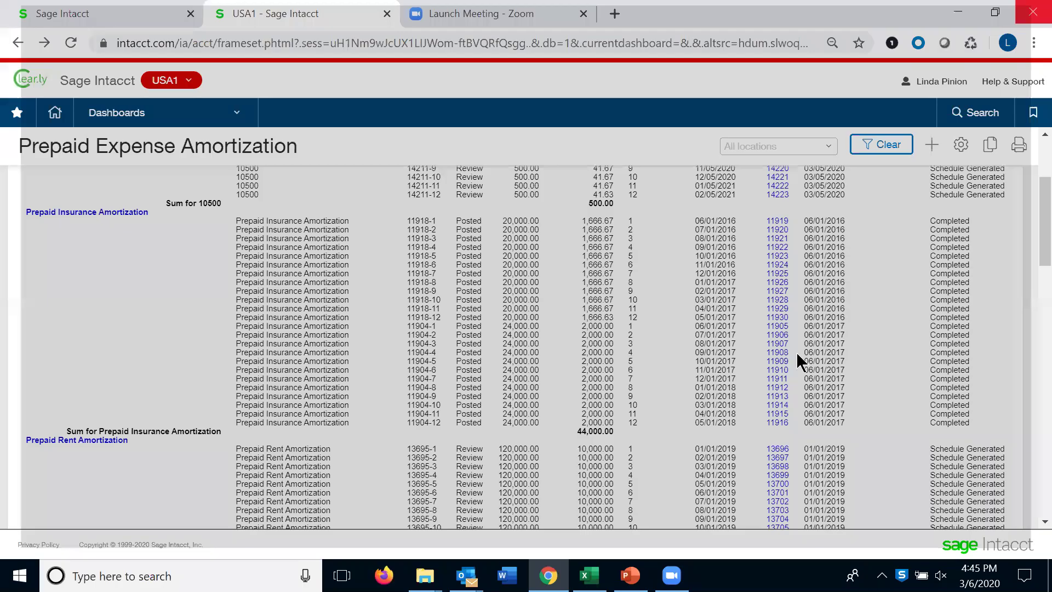
# - Open schedule entry 11904-12 from the report full screen, review it, then close it
pyautogui.click(777, 421)
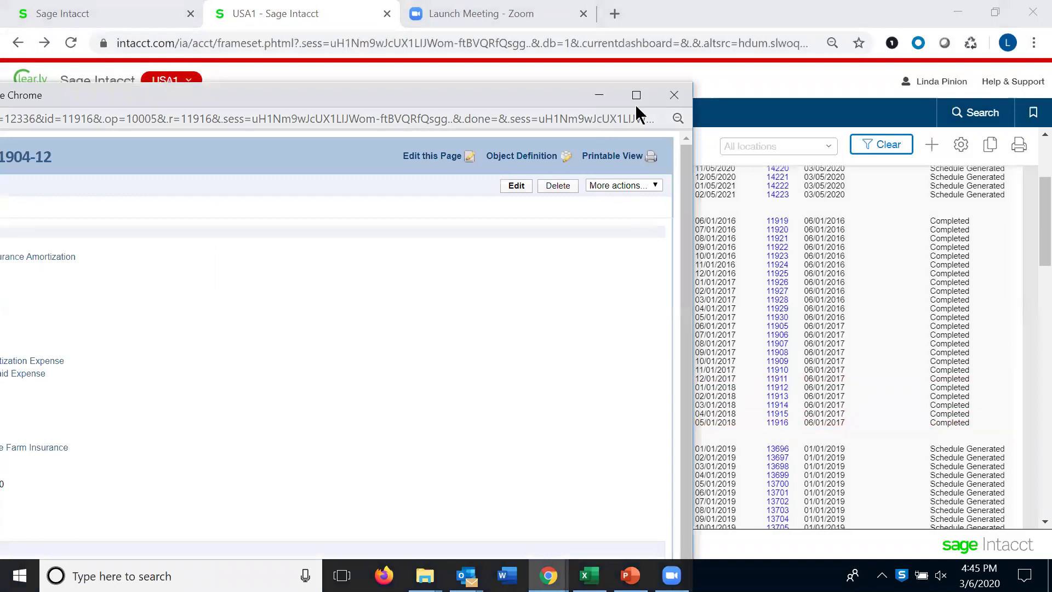
pyautogui.click(637, 96)
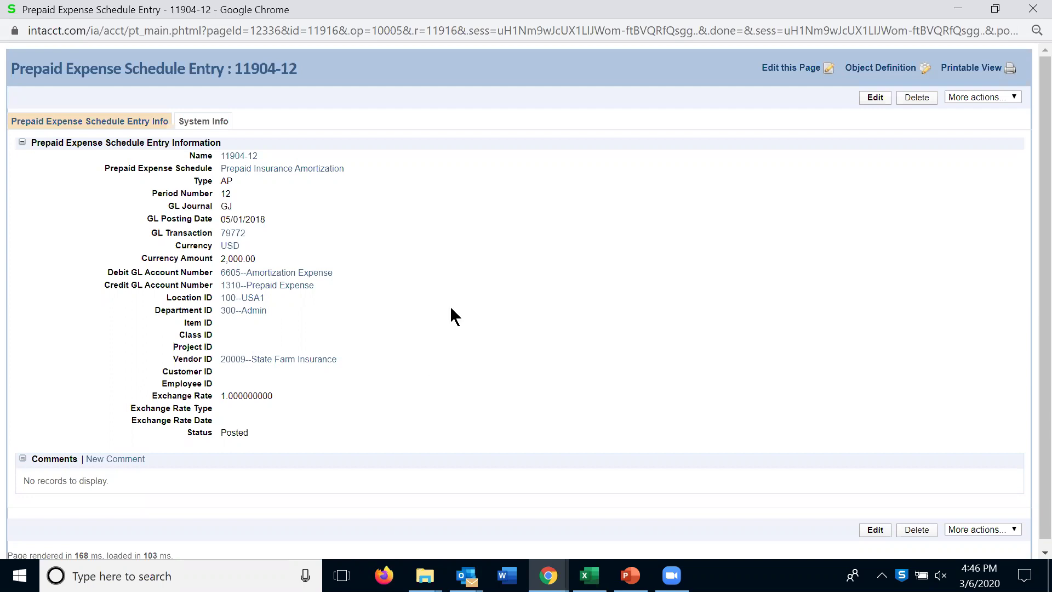
pyautogui.click(1032, 9)
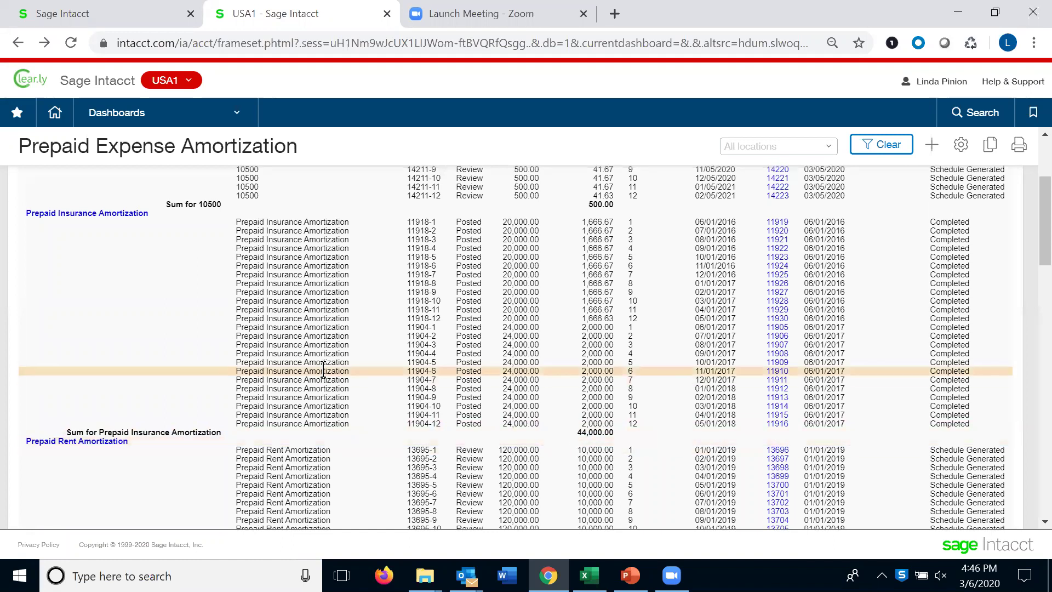
# - Scroll the dashboard to the Prepaid Reconciliation Report's 6200 Rent amortization entries
pyautogui.scroll(3, 323, 368)
pyautogui.scroll(1, 323, 369)
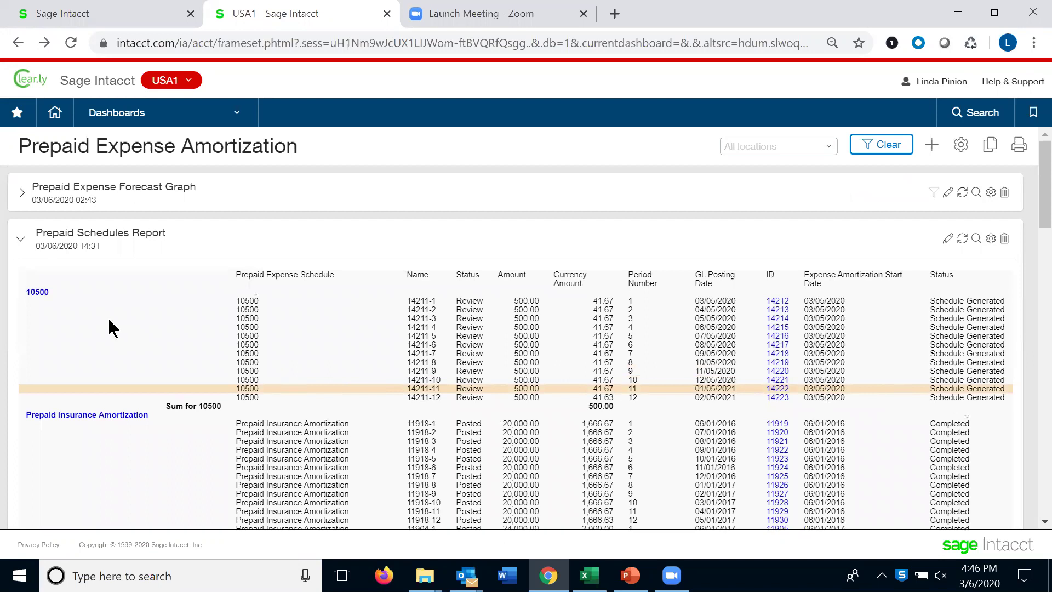
pyautogui.scroll(-10, 117, 419)
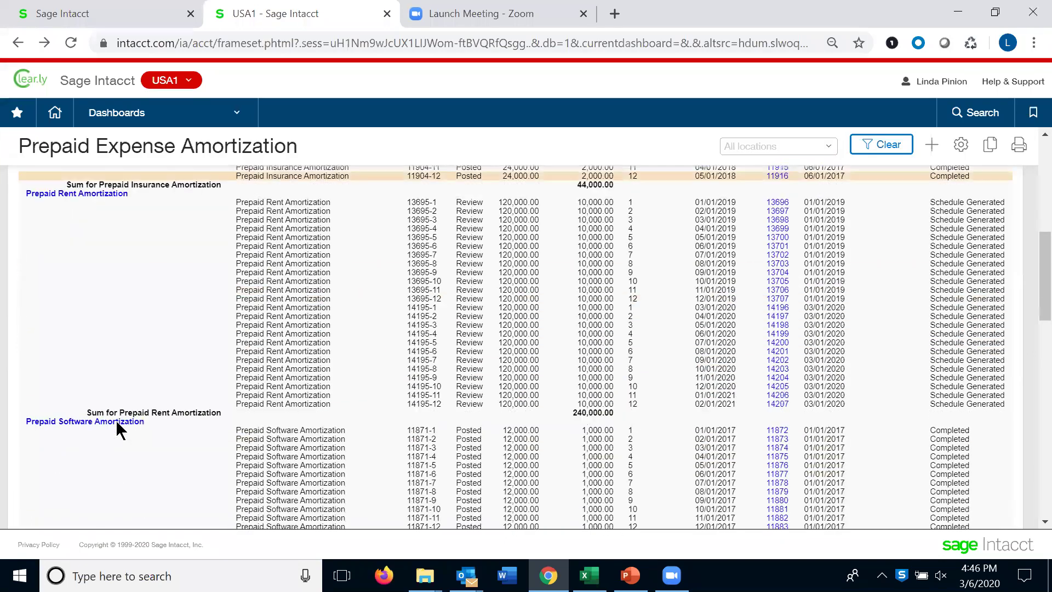
pyautogui.scroll(-6, 116, 420)
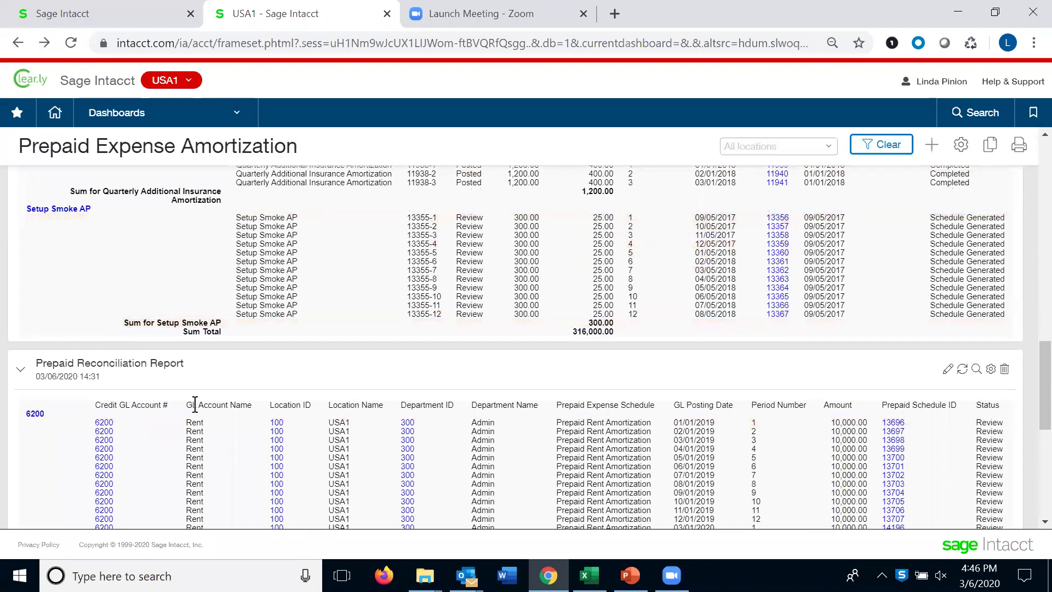
pyautogui.scroll(-2, 194, 405)
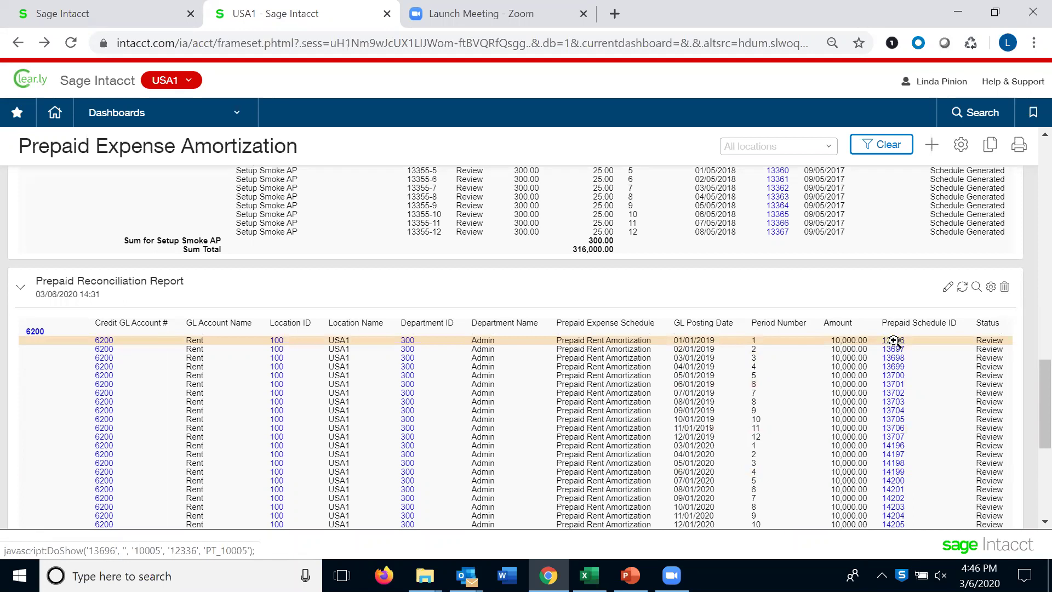
# - Open schedule entry 13696's Prepaid Rent Amortization record full screen, review it, then close it
pyautogui.click(893, 340)
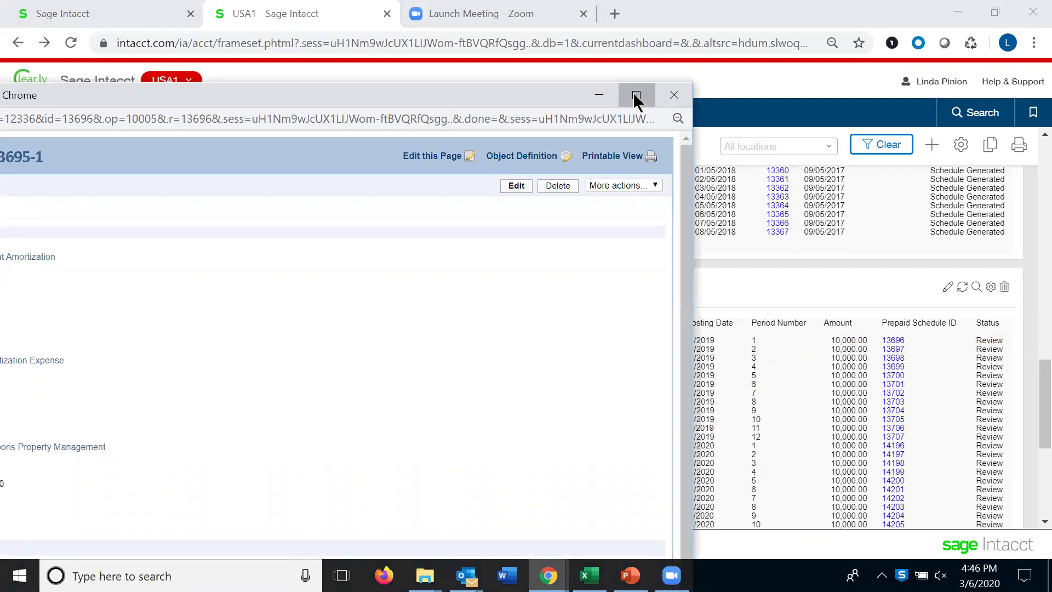
pyautogui.click(635, 97)
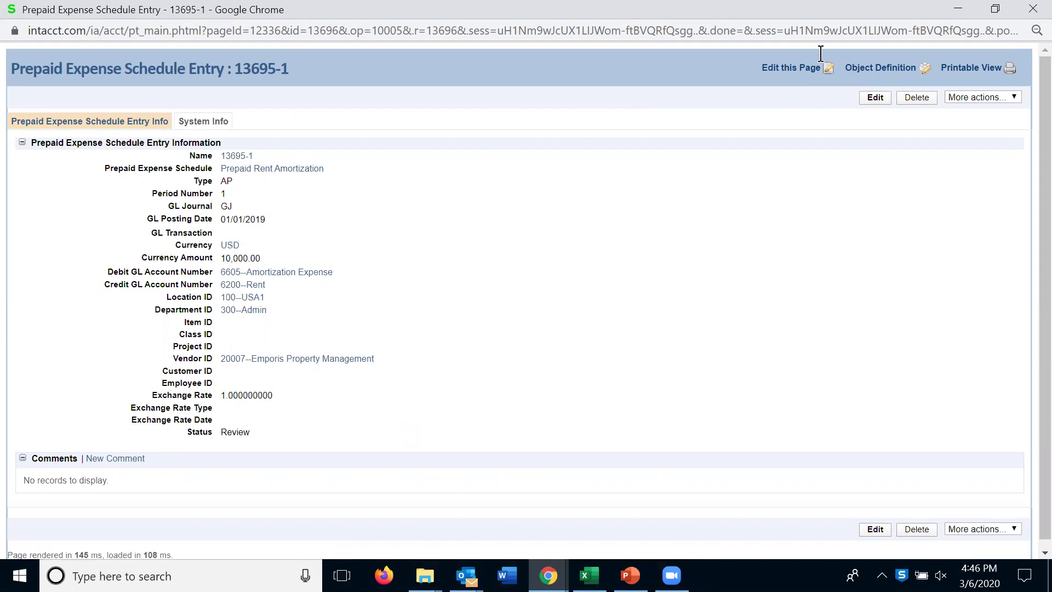
pyautogui.click(1031, 11)
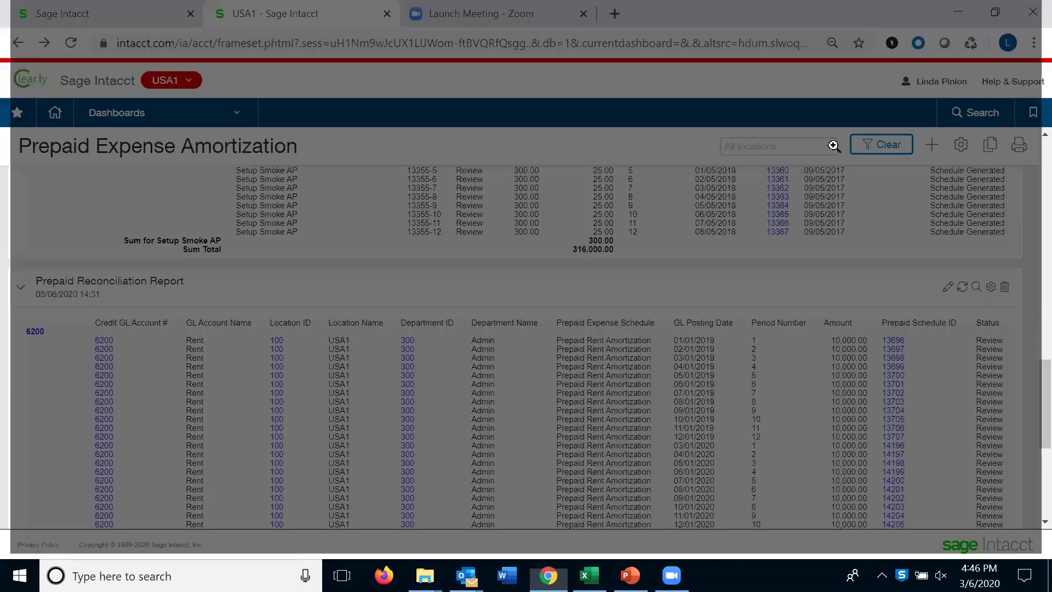
# - Scroll to the bottom of the reconciliation report, showing 6250 Marketing SWAG and the 240,800.00 total
pyautogui.scroll(-5, 631, 342)
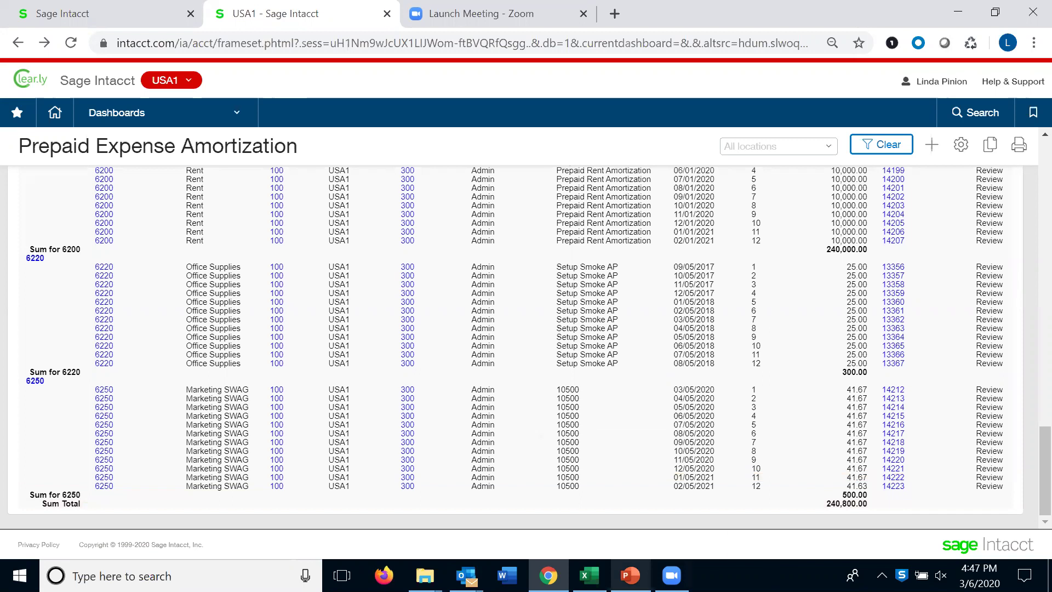
# - Switch to the Sage Intacct Prepaids 032020 deck in PowerPoint at slide 5
pyautogui.moveTo(630, 574)
pyautogui.click(628, 529)
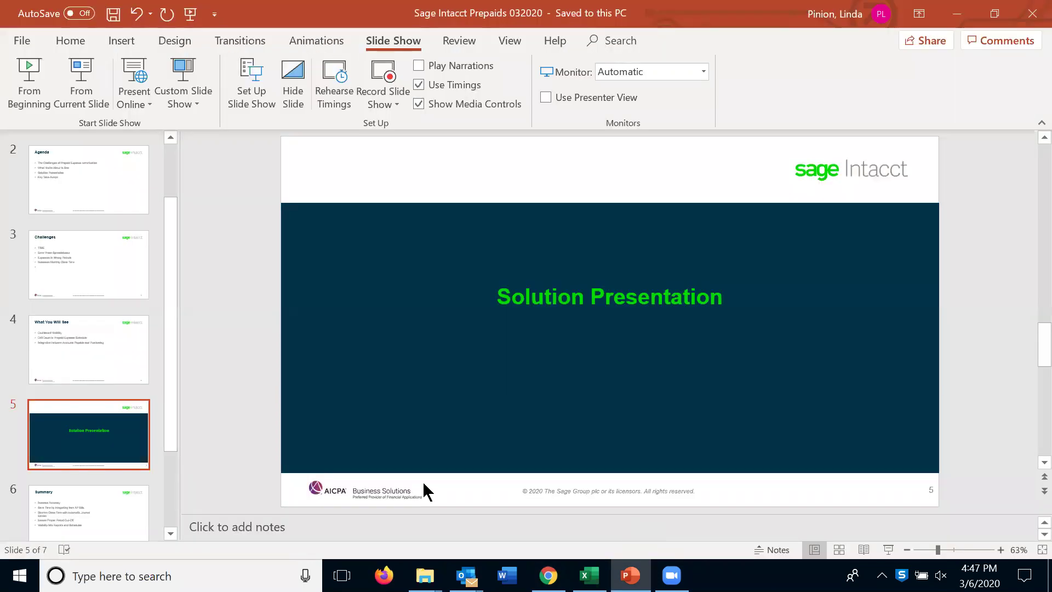